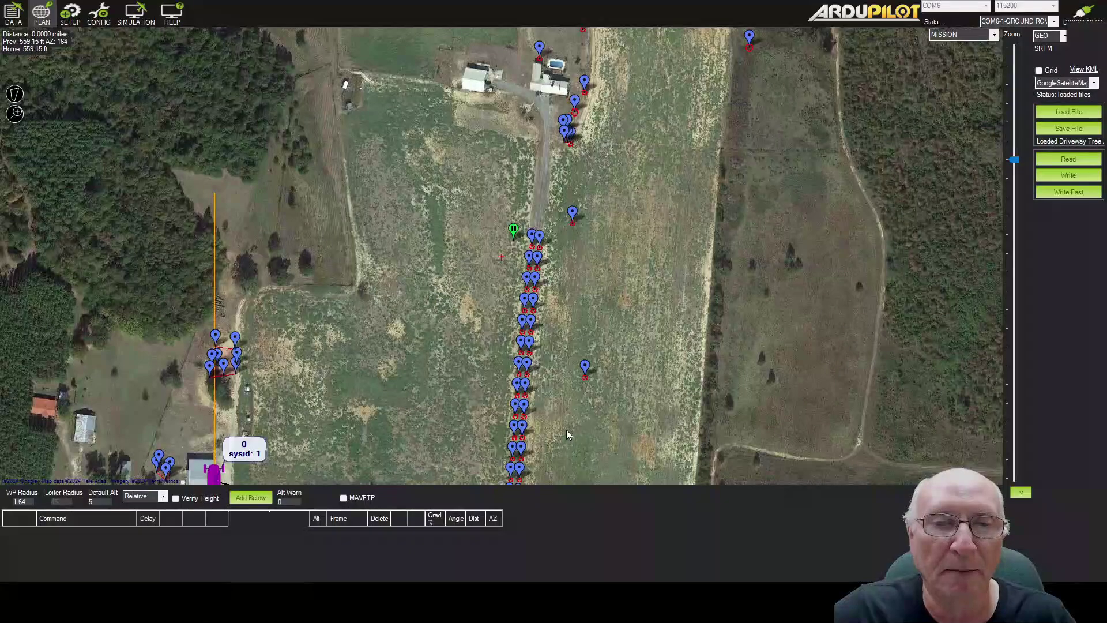
Pan the satellite map to bring the driveway and its tree markers into view
{"action": "left_click_drag", "start_coordinate": [566, 430], "coordinate": [593, 347]}
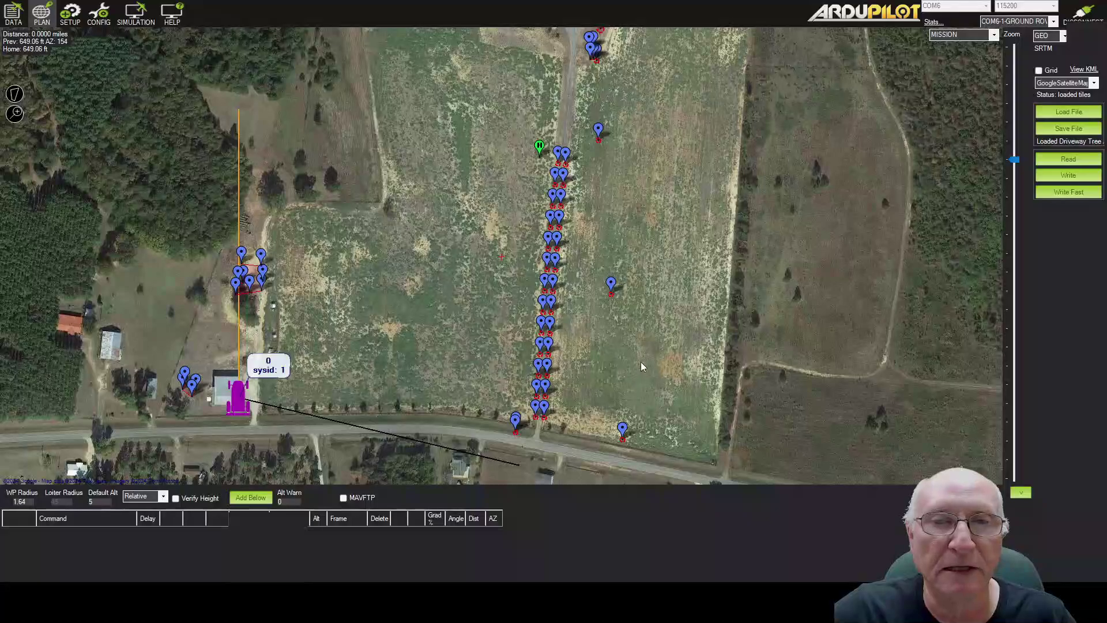
{"action": "scroll", "coordinate": [644, 320], "scroll_direction": "up", "scroll_amount": 2}
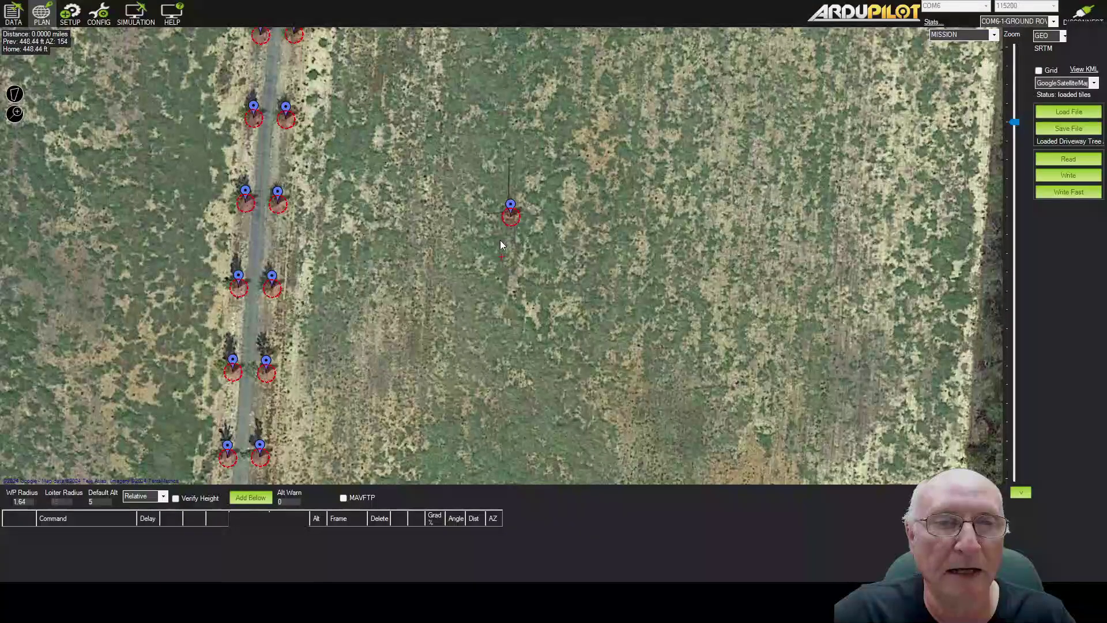
{"action": "scroll", "coordinate": [440, 329], "scroll_direction": "down", "scroll_amount": 1}
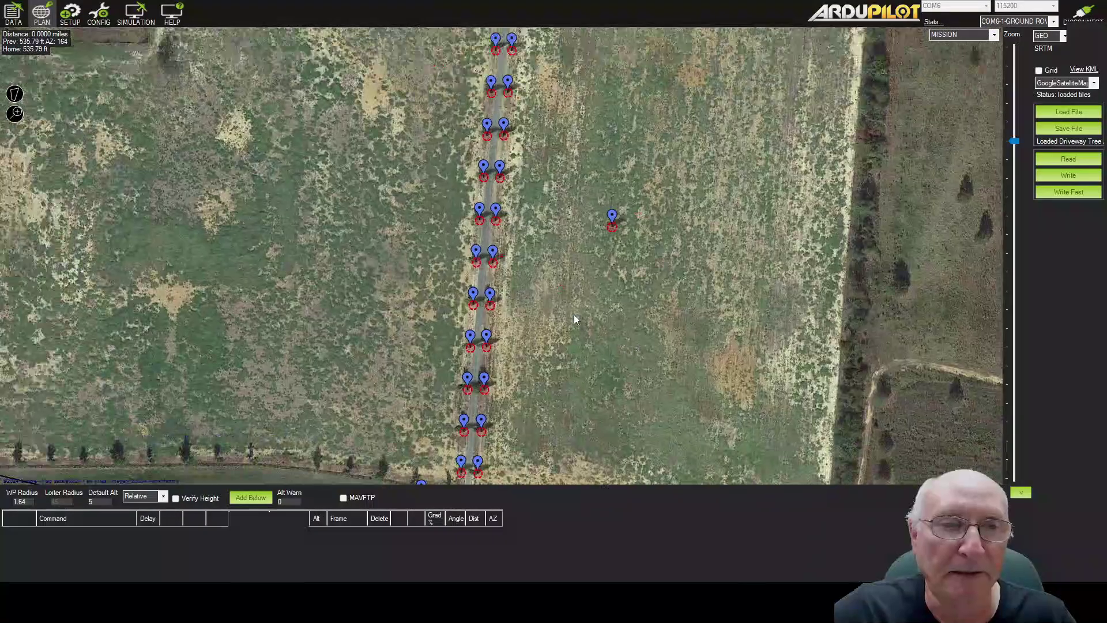
{"action": "left_click_drag", "start_coordinate": [437, 358], "coordinate": [574, 319]}
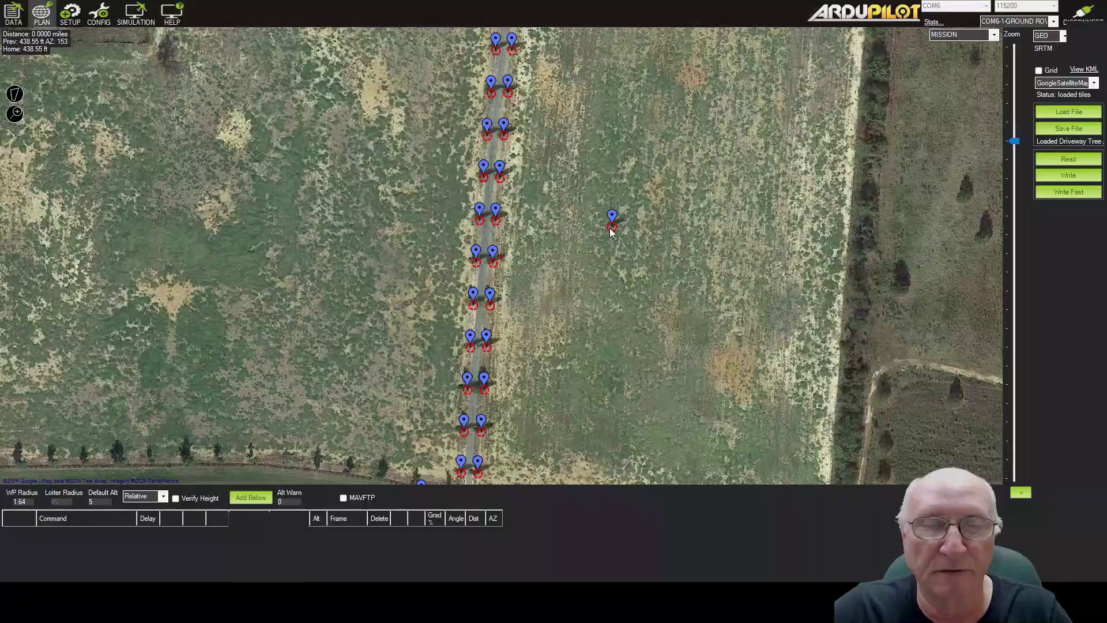
{"action": "scroll", "coordinate": [614, 236], "scroll_direction": "up", "scroll_amount": 2}
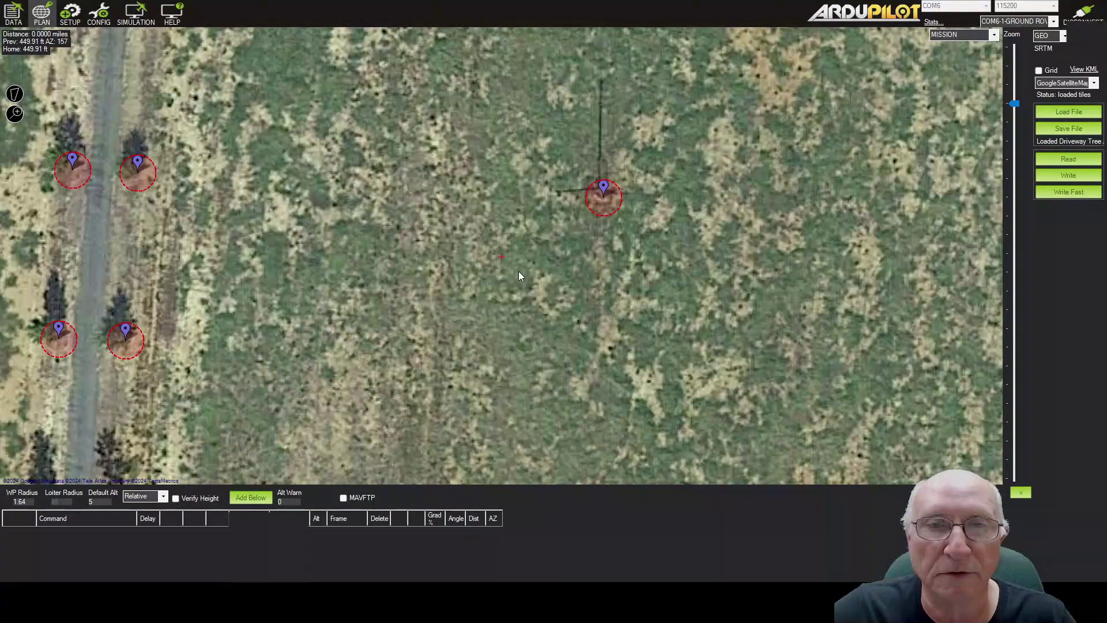
{"action": "scroll", "coordinate": [518, 271], "scroll_direction": "down", "scroll_amount": 1}
{"action": "scroll", "coordinate": [506, 286], "scroll_direction": "down", "scroll_amount": 1}
{"action": "left_click_drag", "start_coordinate": [273, 330], "coordinate": [649, 238]}
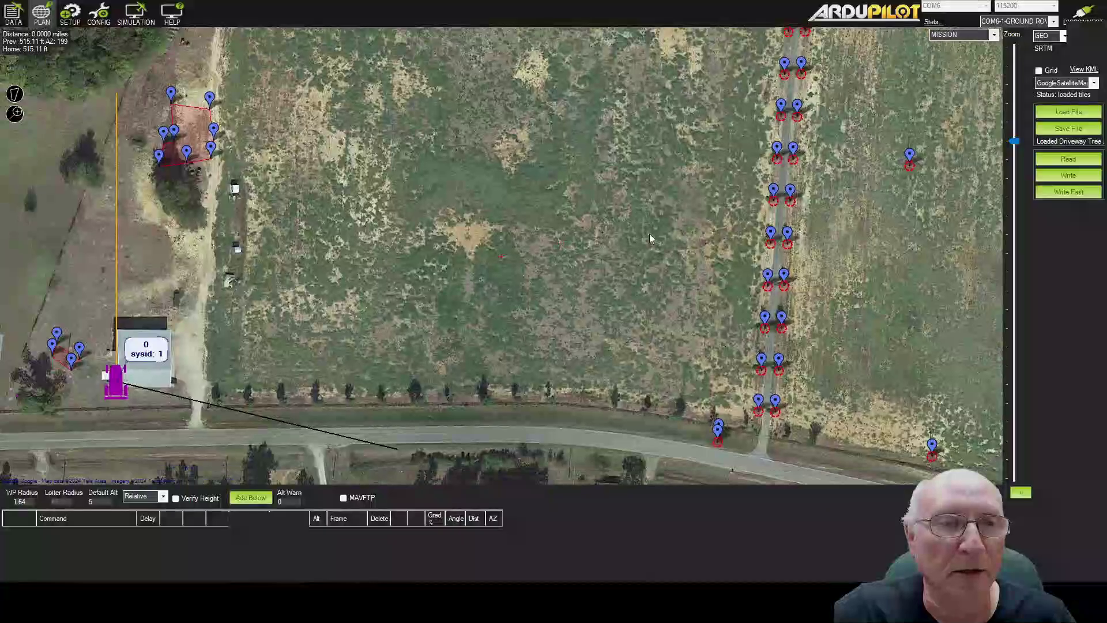
{"action": "left_click_drag", "start_coordinate": [422, 313], "coordinate": [598, 403]}
{"action": "scroll", "coordinate": [464, 316], "scroll_direction": "up", "scroll_amount": 1}
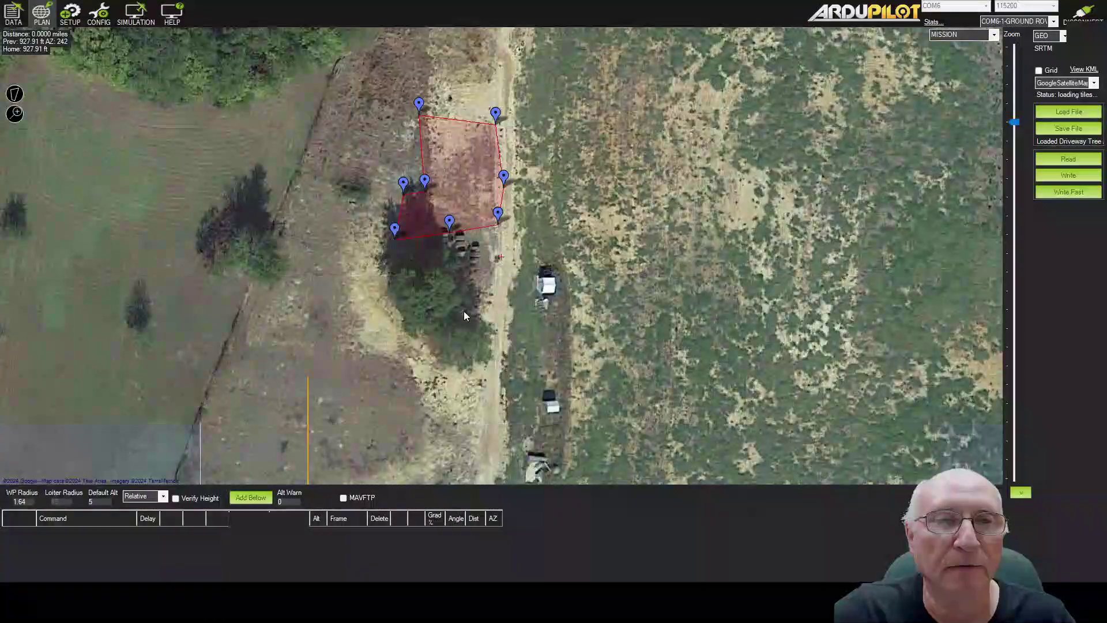
{"action": "scroll", "coordinate": [438, 363], "scroll_direction": "down", "scroll_amount": 1}
{"action": "left_click_drag", "start_coordinate": [438, 369], "coordinate": [507, 220]}
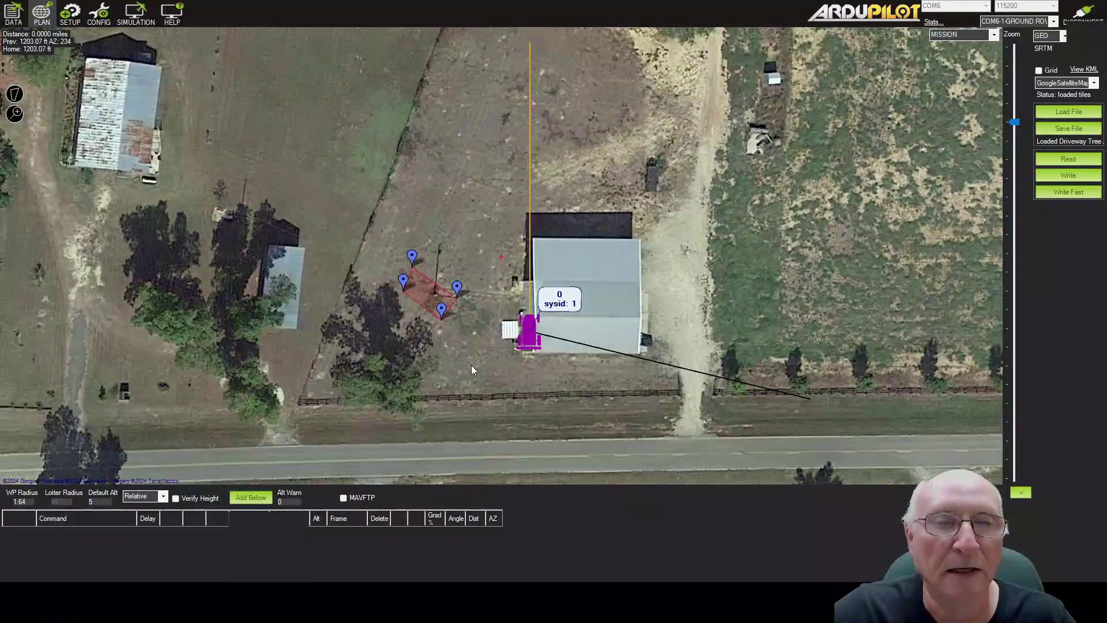
{"action": "left_click_drag", "start_coordinate": [471, 368], "coordinate": [548, 306]}
{"action": "scroll", "coordinate": [533, 234], "scroll_direction": "up", "scroll_amount": 1}
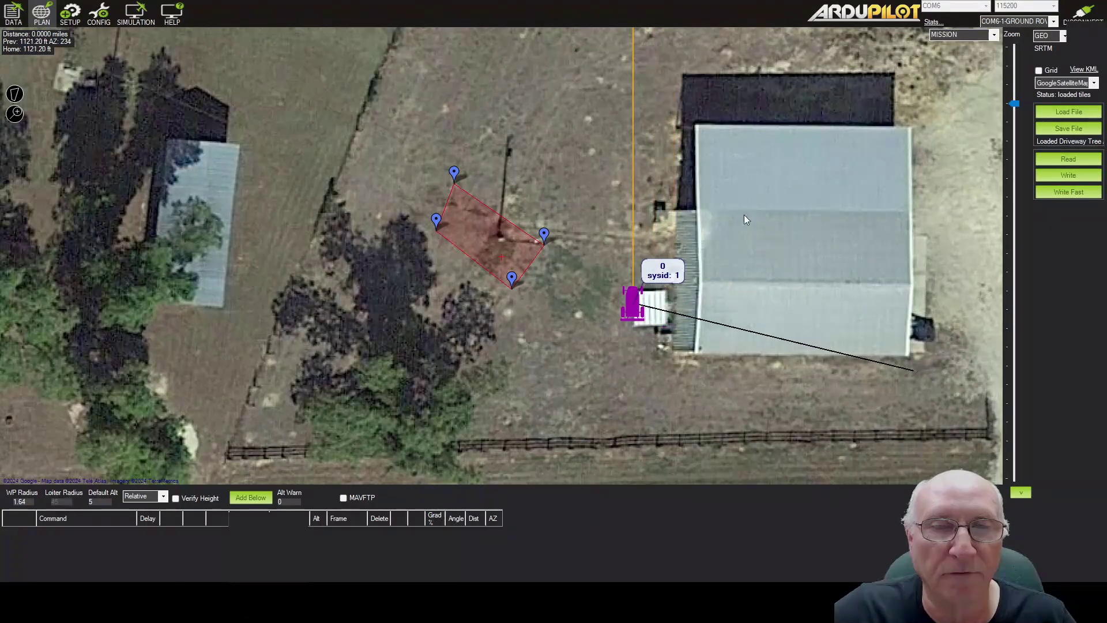
{"action": "scroll", "coordinate": [913, 211], "scroll_direction": "down", "scroll_amount": 2}
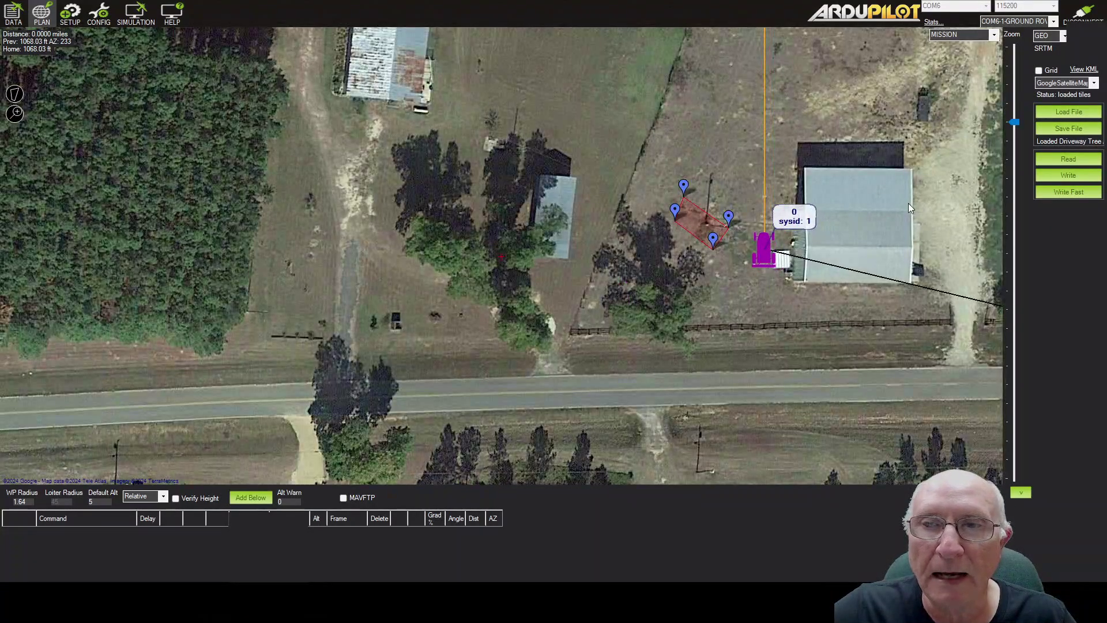
{"action": "left_click_drag", "start_coordinate": [908, 203], "coordinate": [505, 345]}
{"action": "left_click_drag", "start_coordinate": [834, 211], "coordinate": [450, 299]}
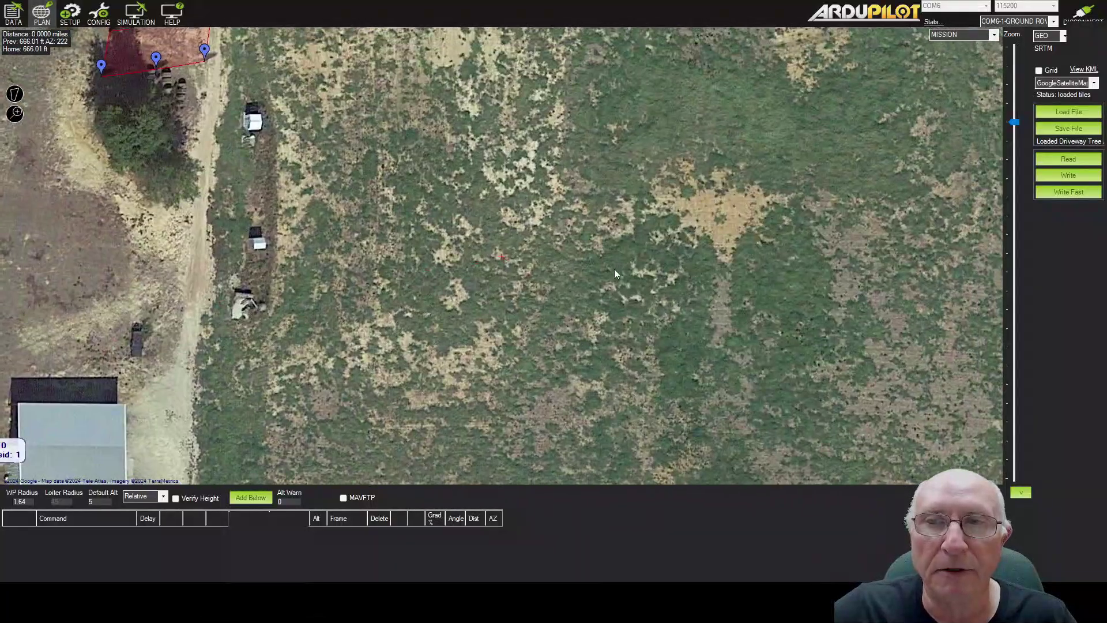
{"action": "scroll", "coordinate": [458, 316], "scroll_direction": "up", "scroll_amount": 2}
{"action": "left_click_drag", "start_coordinate": [617, 356], "coordinate": [631, 275]}
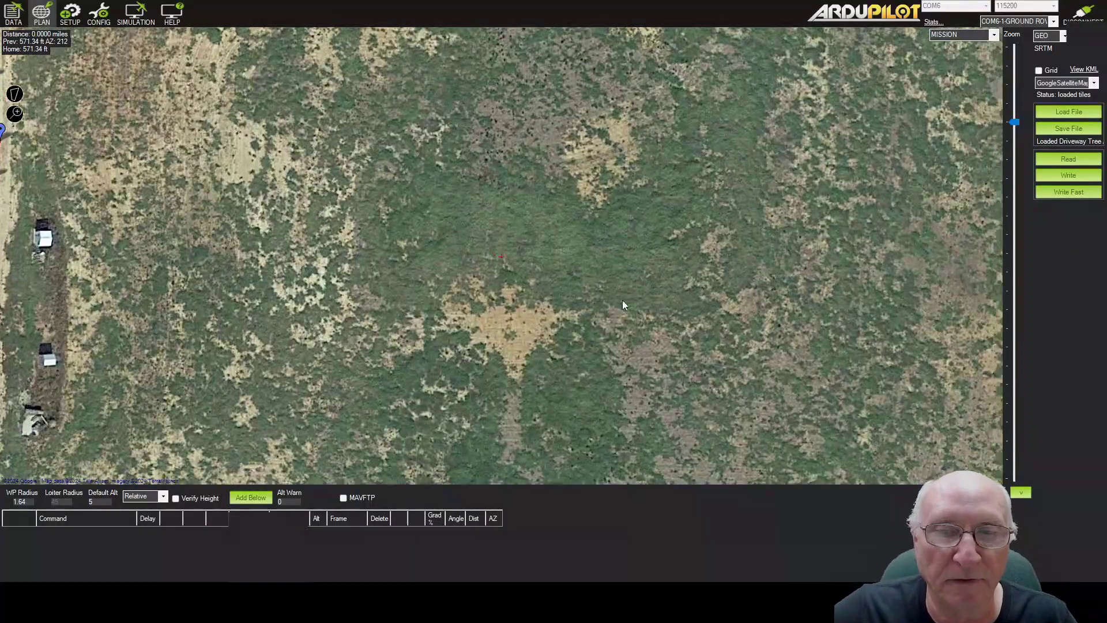
{"action": "left_click_drag", "start_coordinate": [818, 341], "coordinate": [262, 314]}
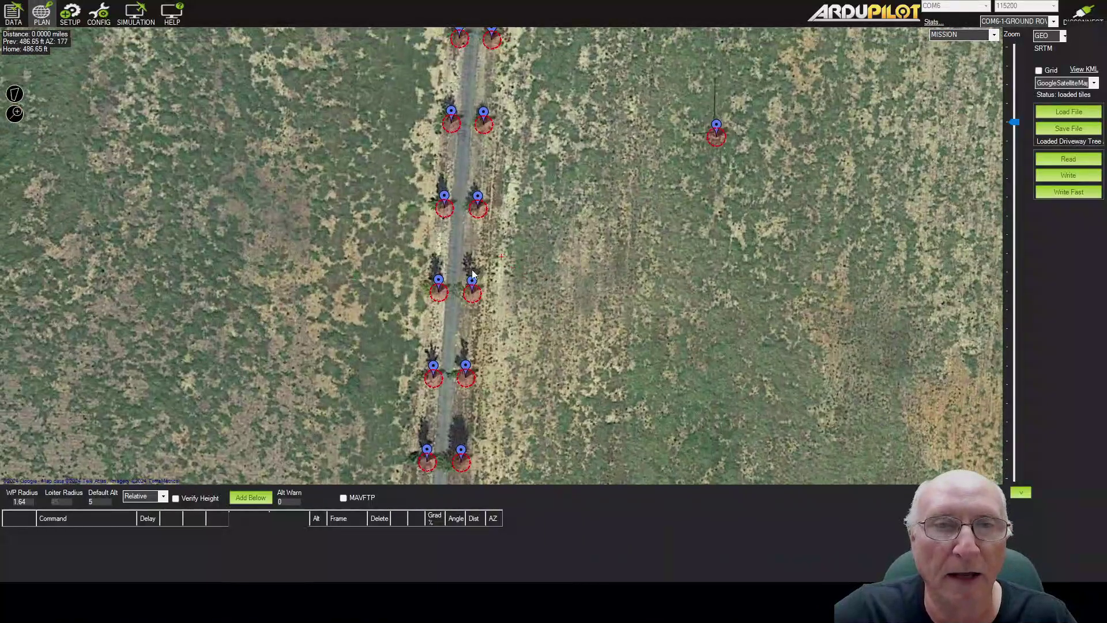
{"action": "scroll", "coordinate": [557, 214], "scroll_direction": "down", "scroll_amount": 1}
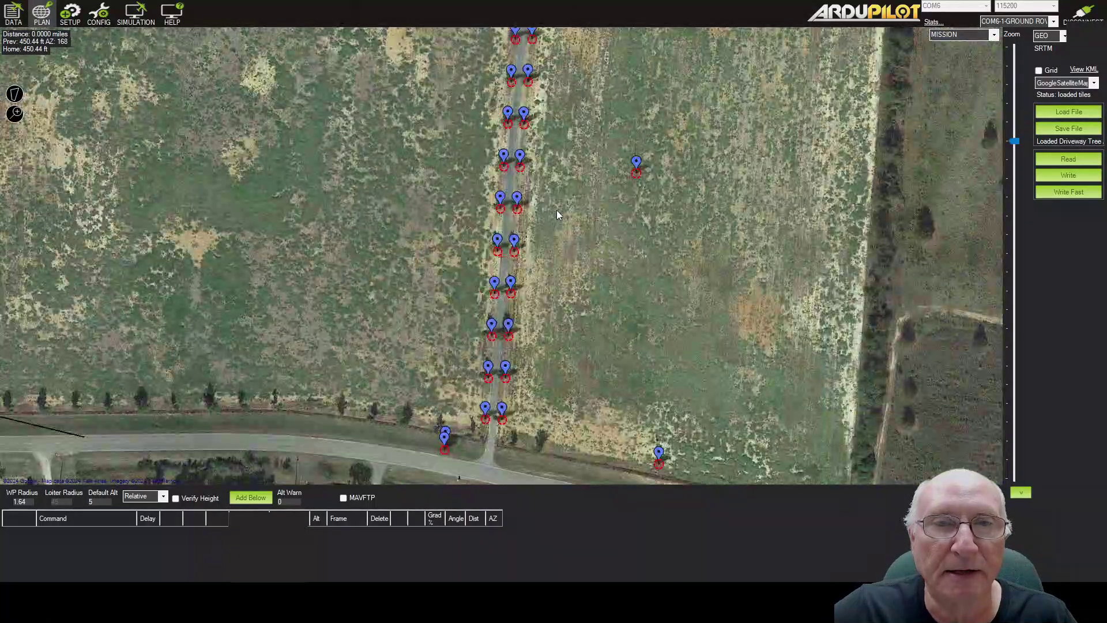
{"action": "left_click_drag", "start_coordinate": [557, 214], "coordinate": [570, 288]}
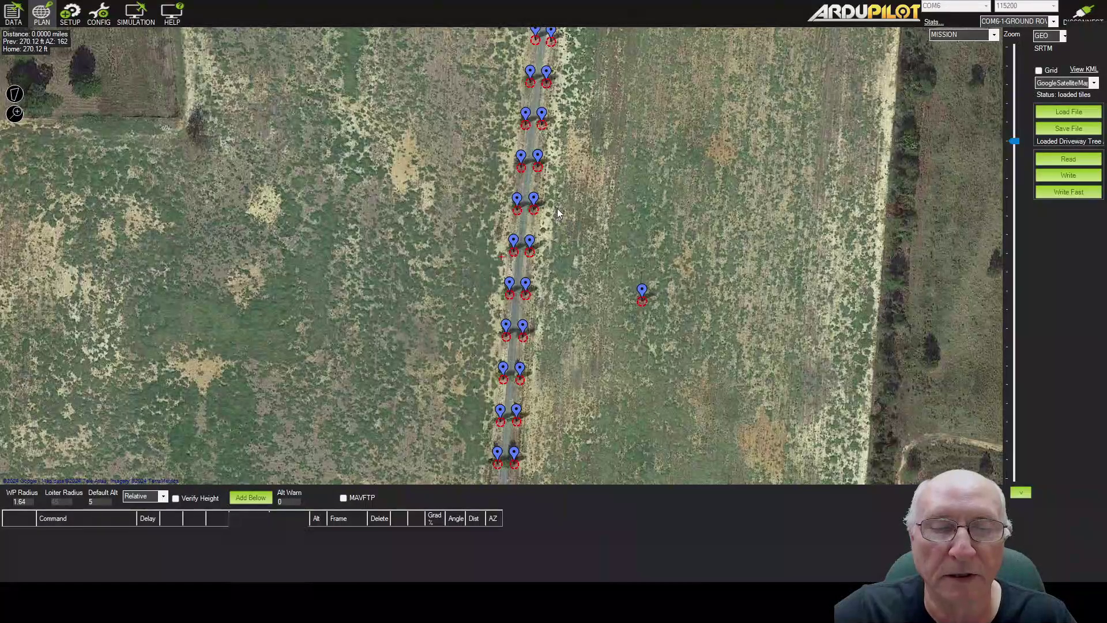
{"action": "left_click_drag", "start_coordinate": [590, 218], "coordinate": [602, 347]}
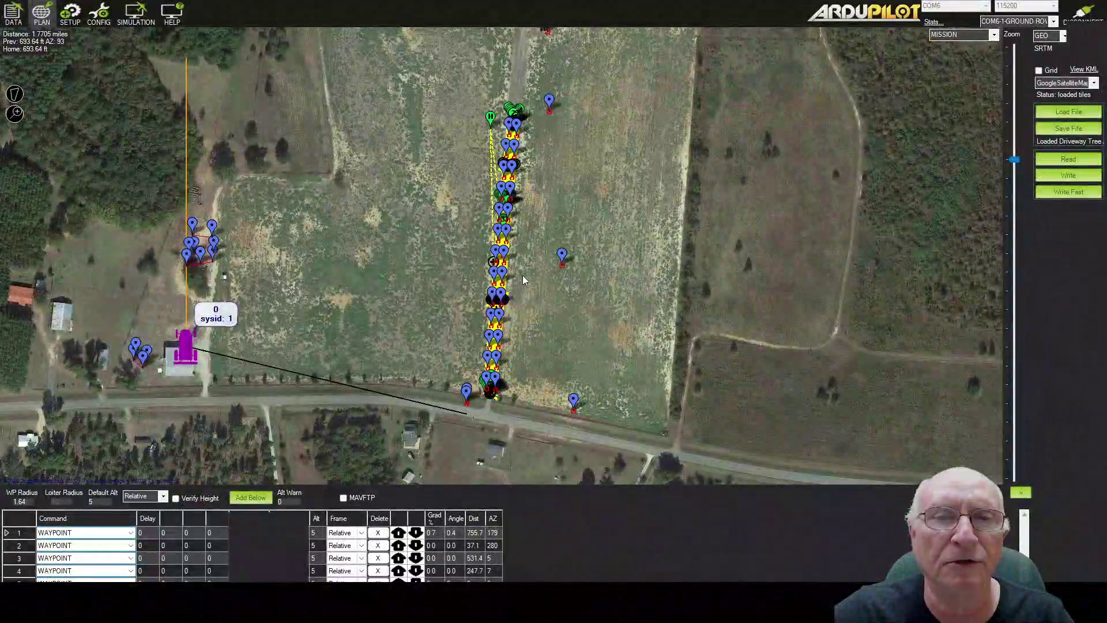
Scroll the mission list to review the generated 5 m Relative-altitude survey waypoints
{"action": "scroll", "coordinate": [523, 277], "scroll_direction": "up", "scroll_amount": 1}
{"action": "scroll", "coordinate": [521, 323], "scroll_direction": "up", "scroll_amount": 1}
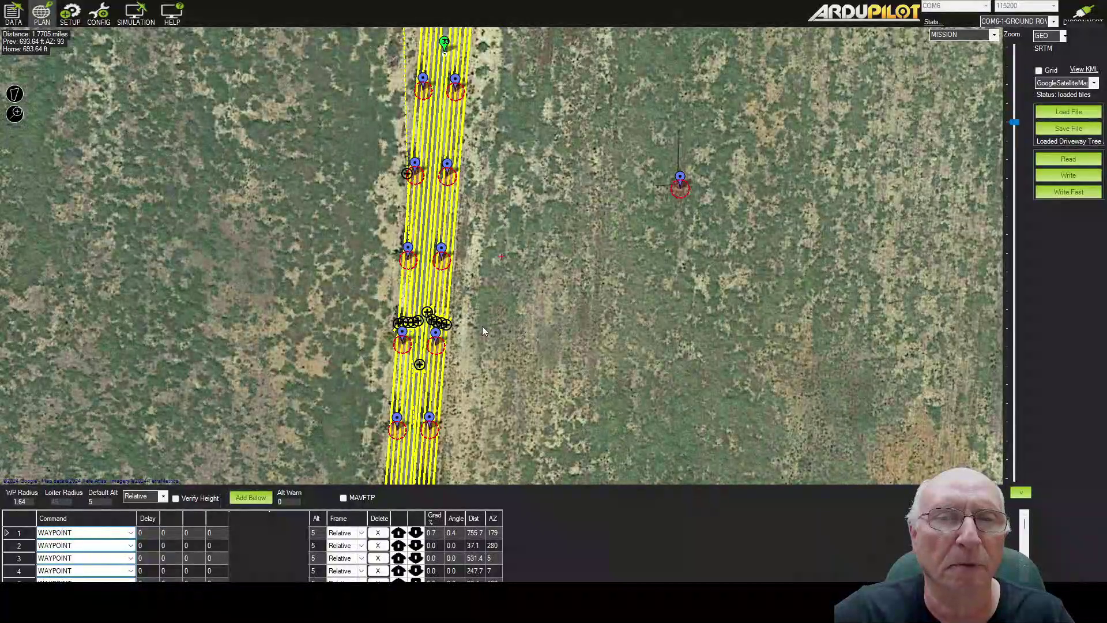
{"action": "scroll", "coordinate": [482, 326], "scroll_direction": "up", "scroll_amount": 2}
{"action": "left_click_drag", "start_coordinate": [482, 327], "coordinate": [717, 305]}
{"action": "scroll", "coordinate": [635, 299], "scroll_direction": "down", "scroll_amount": 1}
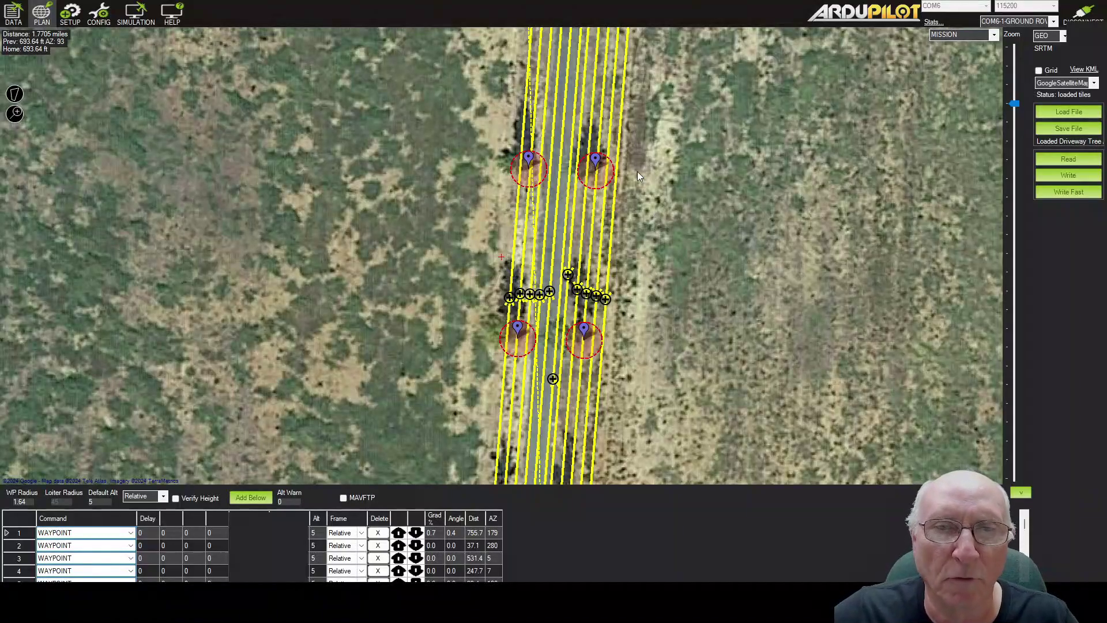
{"action": "scroll", "coordinate": [637, 317], "scroll_direction": "down", "scroll_amount": 2}
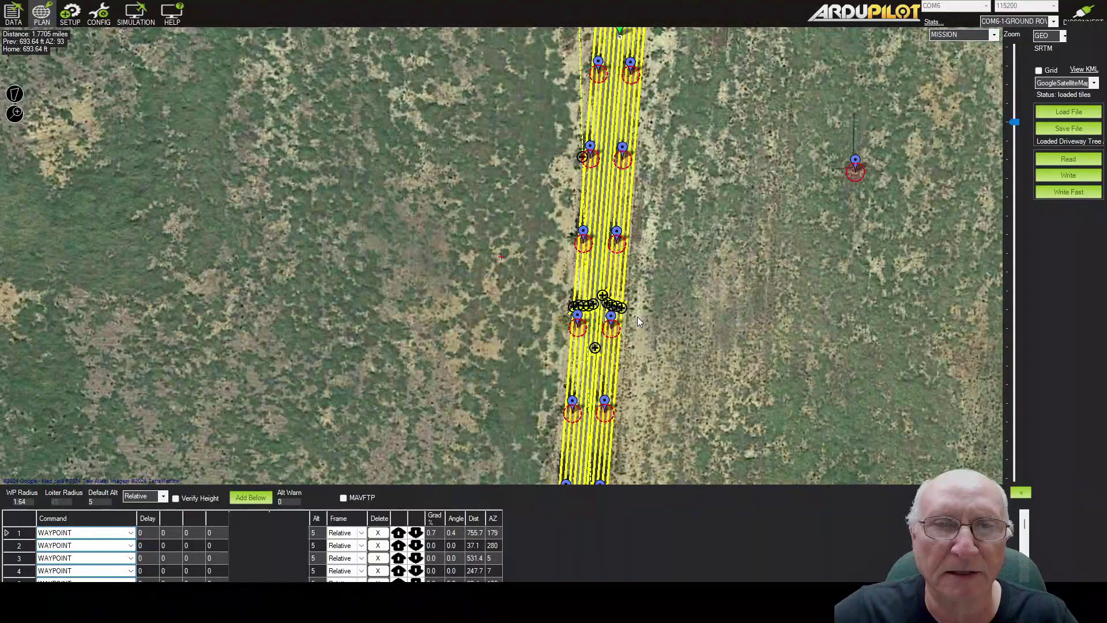
{"action": "scroll", "coordinate": [679, 229], "scroll_direction": "down", "scroll_amount": 1}
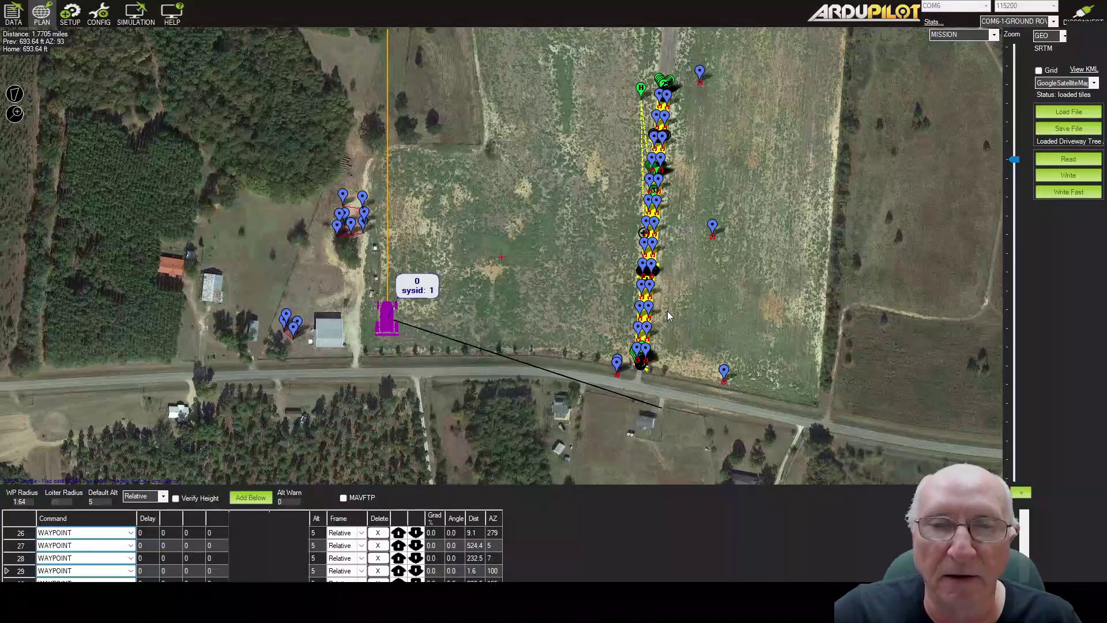
{"action": "scroll", "coordinate": [668, 315], "scroll_direction": "up", "scroll_amount": 1}
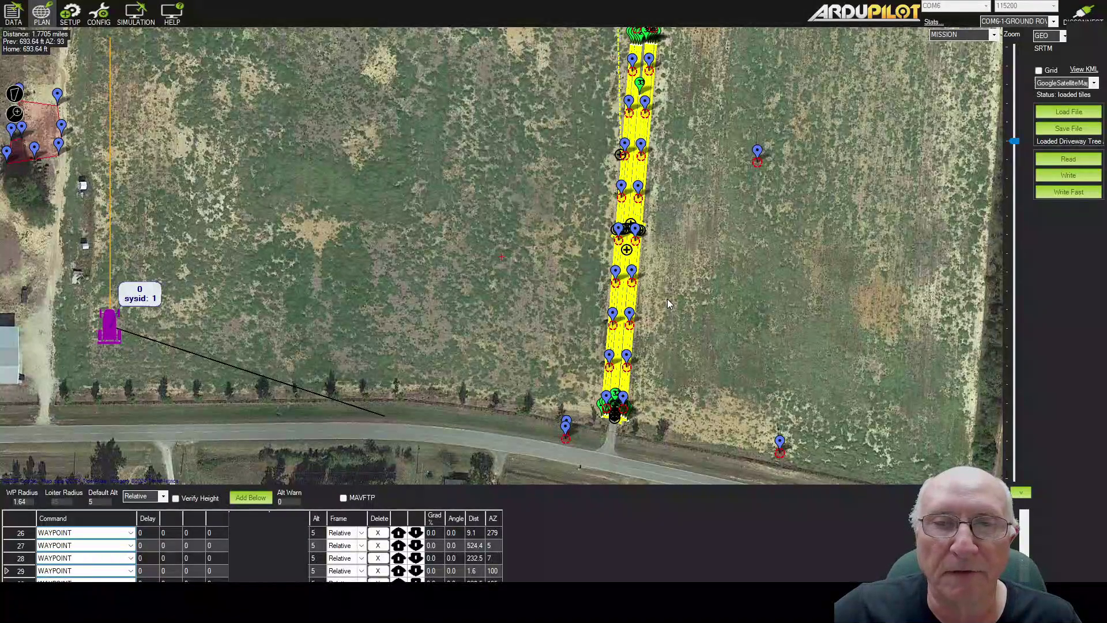
{"action": "scroll", "coordinate": [667, 304], "scroll_direction": "up", "scroll_amount": 2}
{"action": "scroll", "coordinate": [668, 304], "scroll_direction": "up", "scroll_amount": 1}
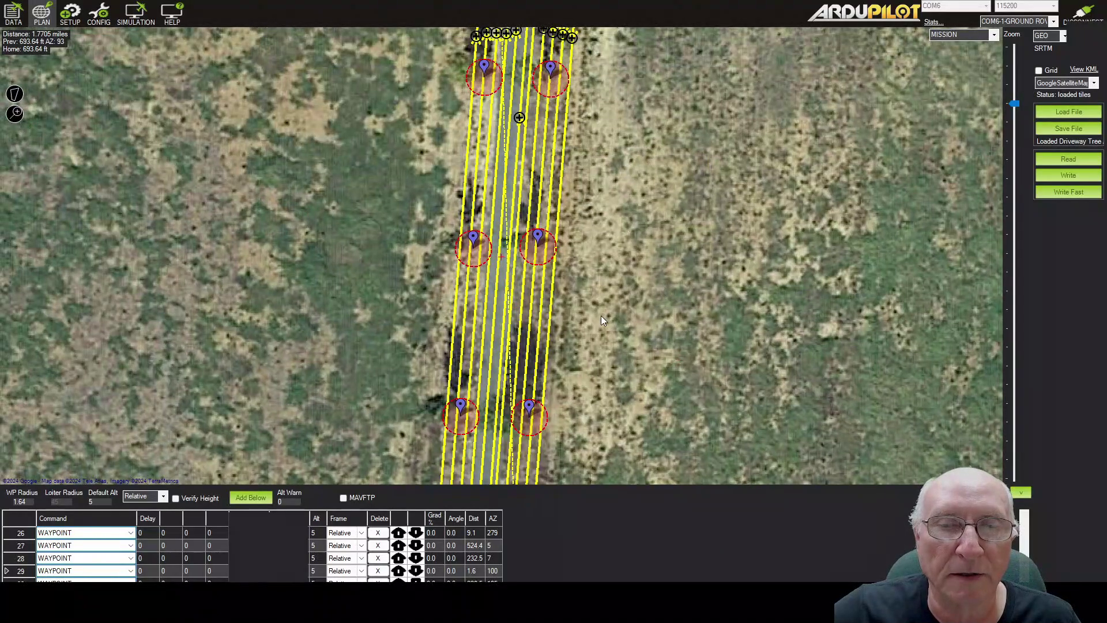
{"action": "scroll", "coordinate": [600, 320], "scroll_direction": "up", "scroll_amount": 1}
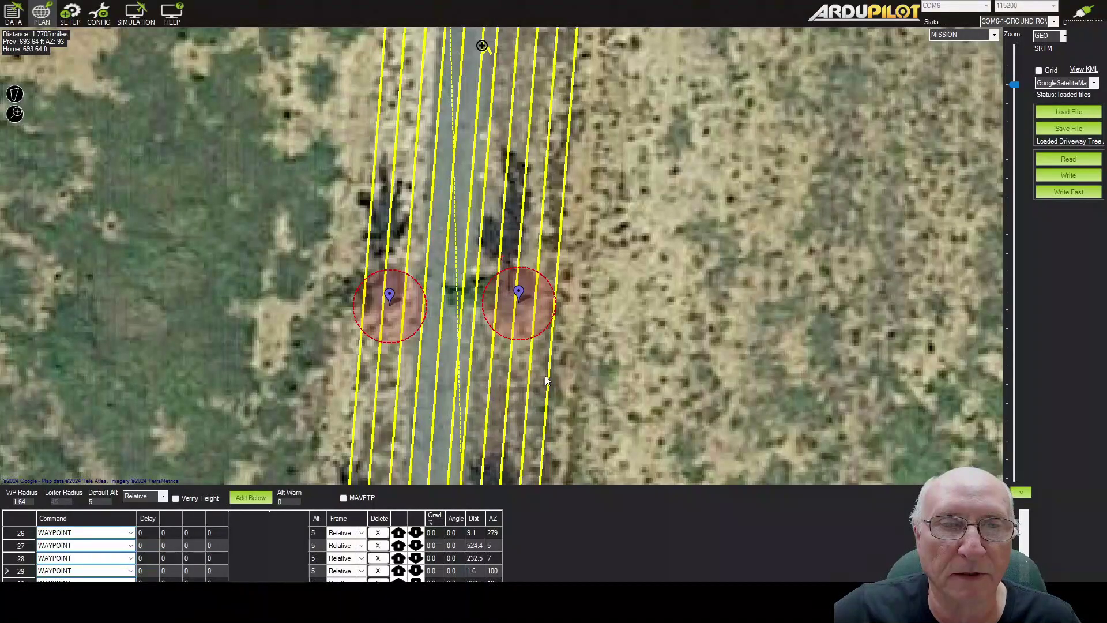
{"action": "scroll", "coordinate": [759, 288], "scroll_direction": "down", "scroll_amount": 1}
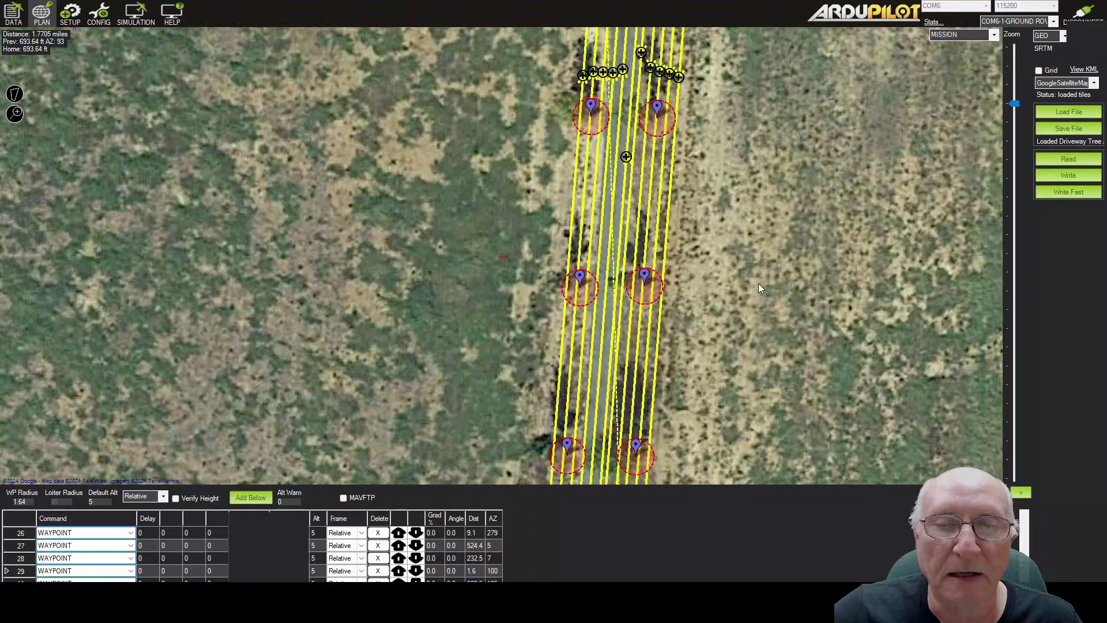
{"action": "scroll", "coordinate": [732, 276], "scroll_direction": "down", "scroll_amount": 1}
{"action": "left_click_drag", "start_coordinate": [746, 222], "coordinate": [619, 267]}
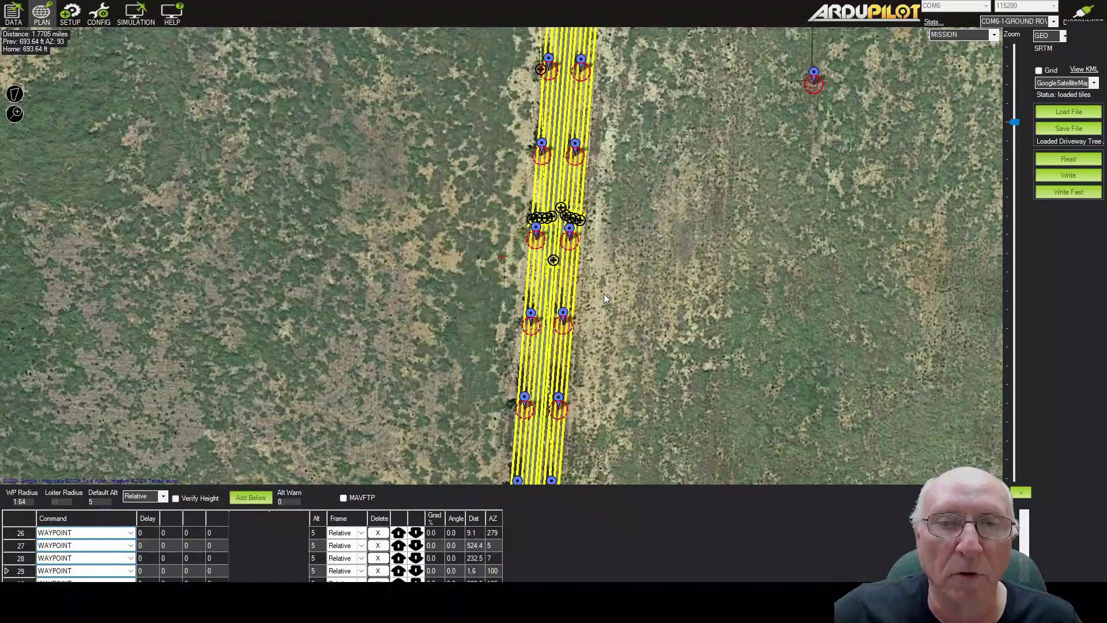
{"action": "scroll", "coordinate": [605, 298], "scroll_direction": "up", "scroll_amount": 1}
{"action": "scroll", "coordinate": [574, 392], "scroll_direction": "up", "scroll_amount": 1}
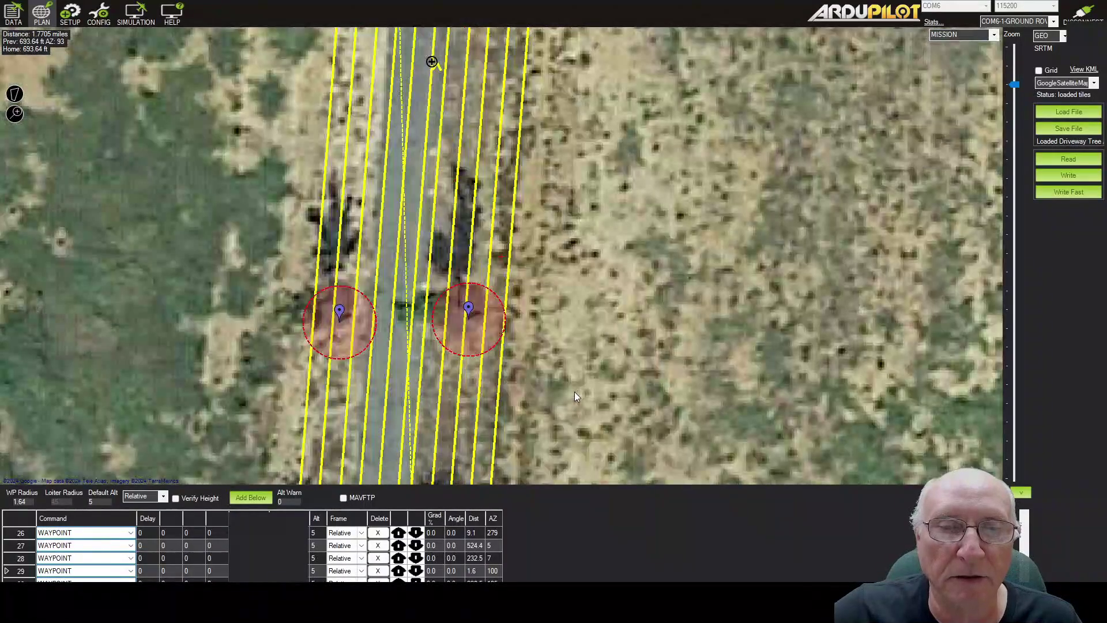
Append a waypoint in the field east of the driveway and recentre the map on the tree circles
{"action": "left_click", "coordinate": [569, 392]}
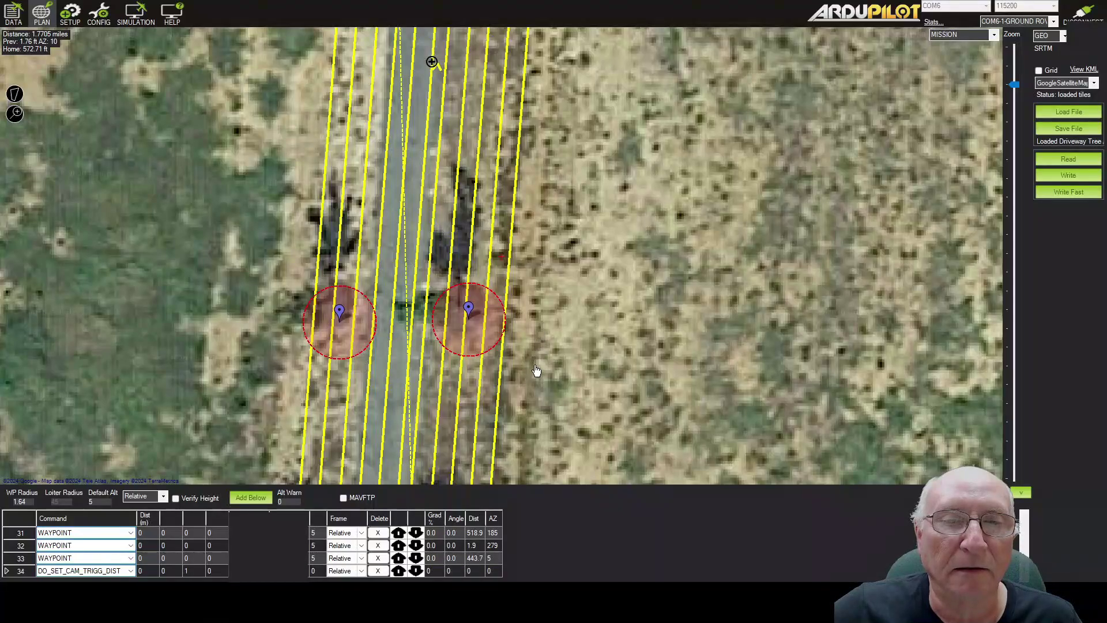
{"action": "left_click_drag", "start_coordinate": [534, 418], "coordinate": [603, 306]}
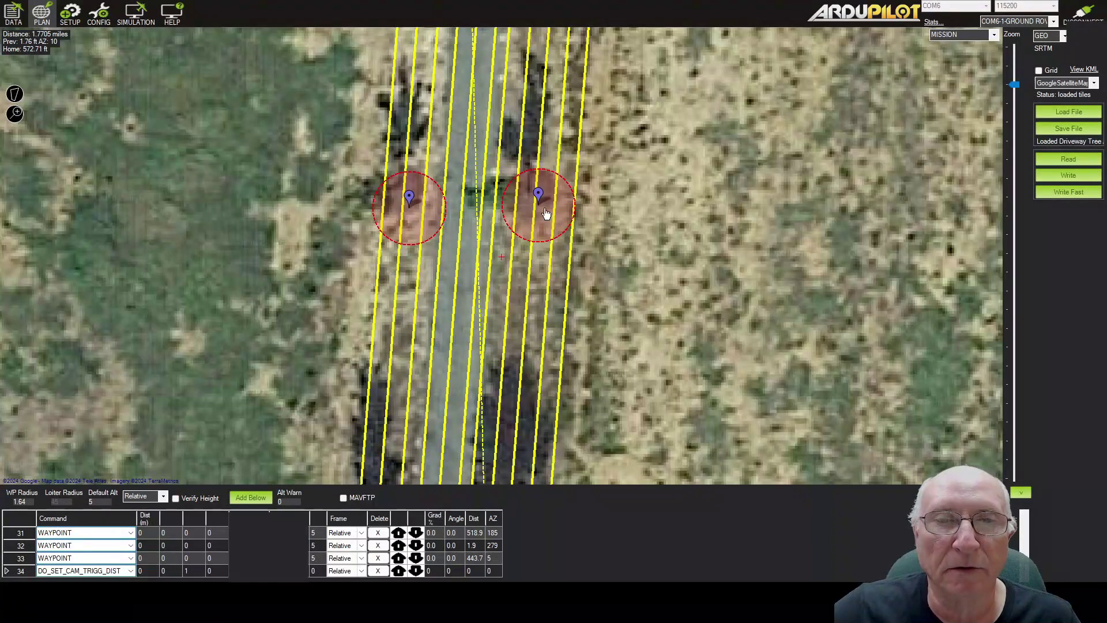
{"action": "scroll", "coordinate": [598, 236], "scroll_direction": "down", "scroll_amount": 1}
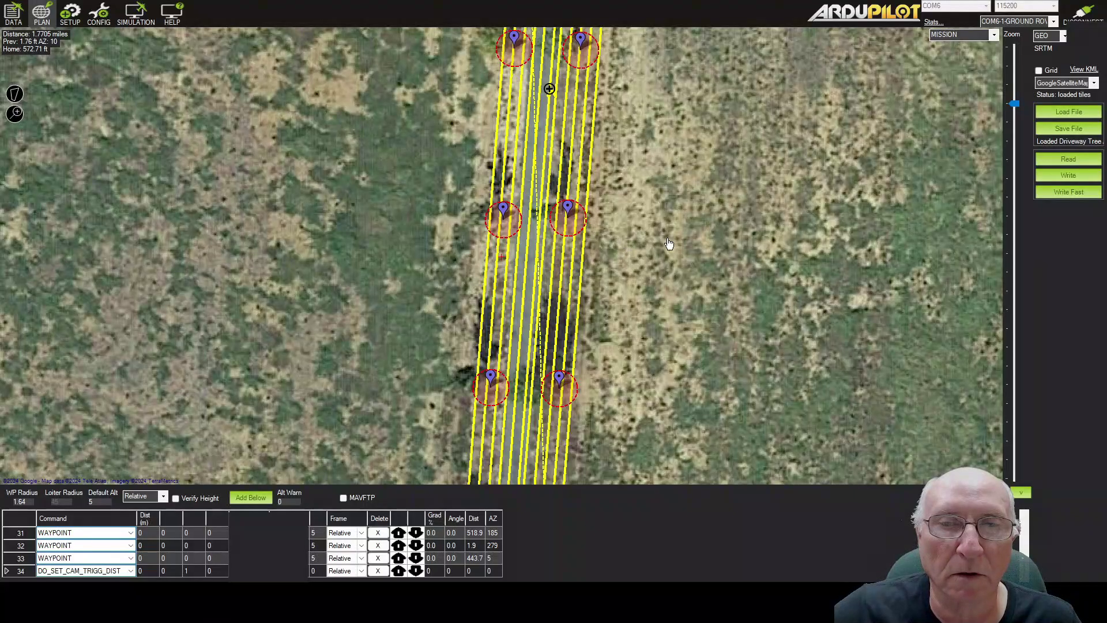
{"action": "scroll", "coordinate": [617, 241], "scroll_direction": "down", "scroll_amount": 1}
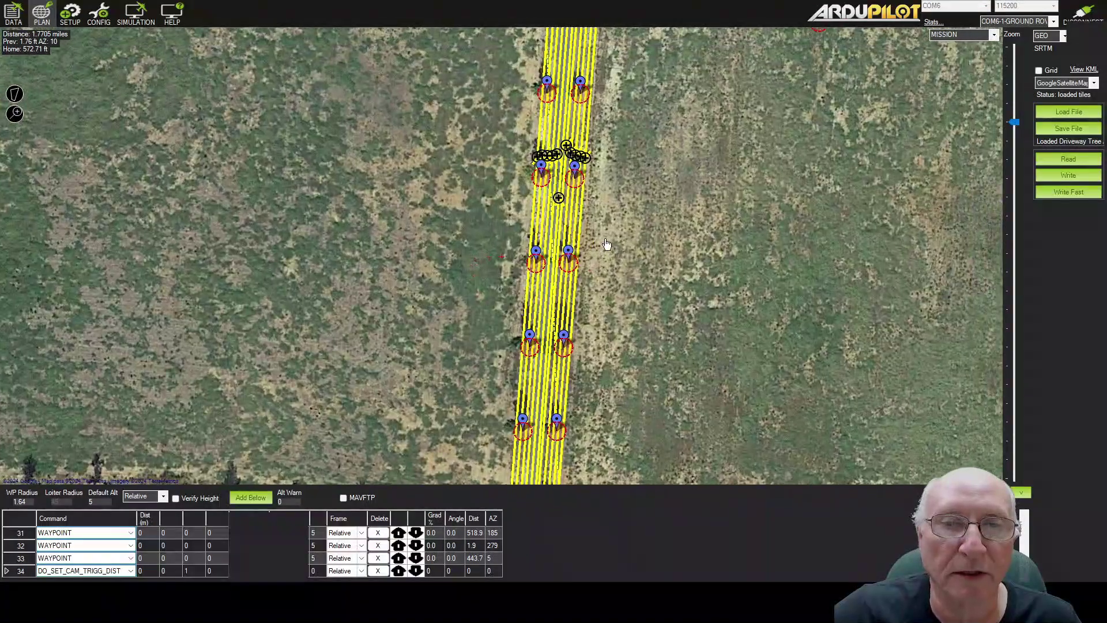
{"action": "left_click_drag", "start_coordinate": [662, 295], "coordinate": [639, 282]}
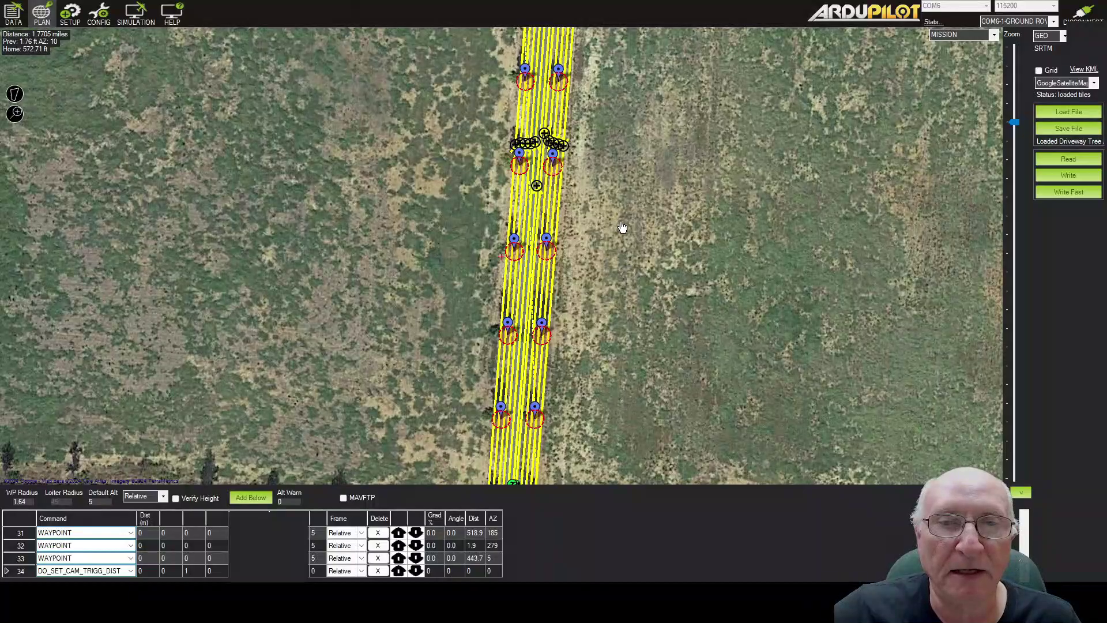
{"action": "scroll", "coordinate": [629, 251], "scroll_direction": "down", "scroll_amount": 2}
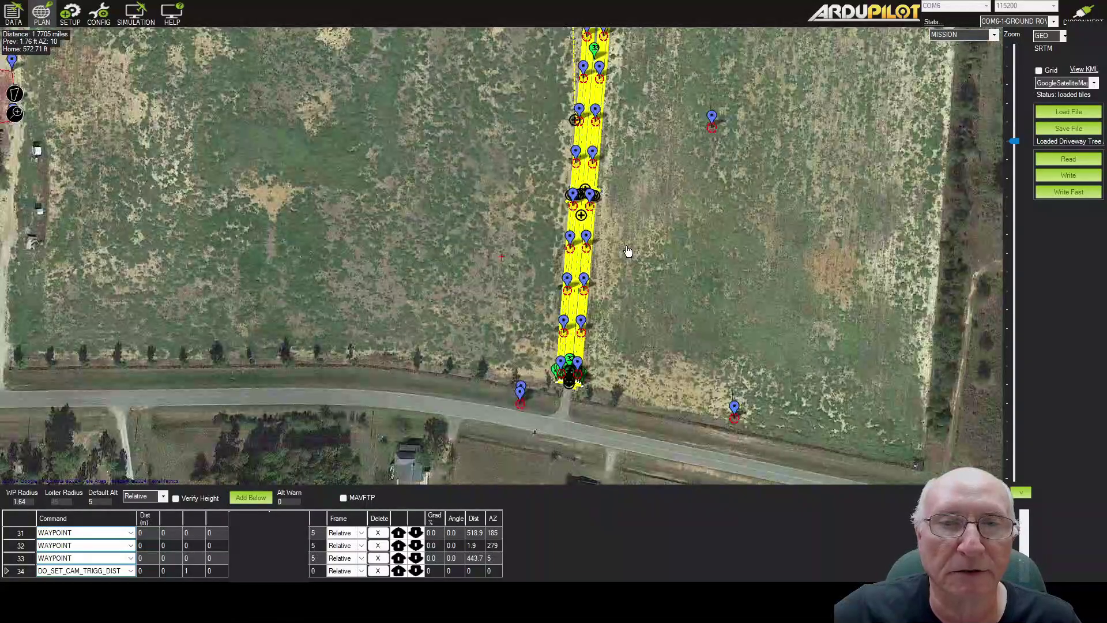